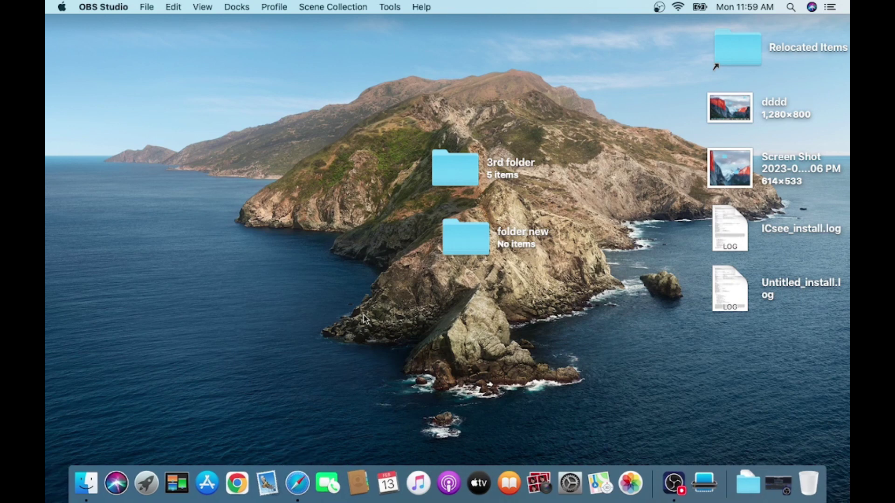
# Open Safari's downloads list and reveal XMEye_VMS_Mac_V1.20.0.14.dmg in the Finder Downloads folder
pyautogui.click(297, 483)
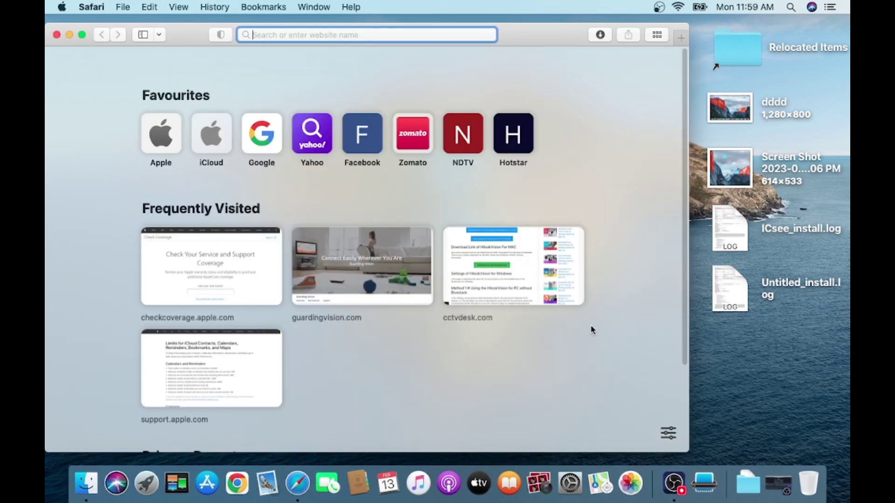
pyautogui.click(600, 34)
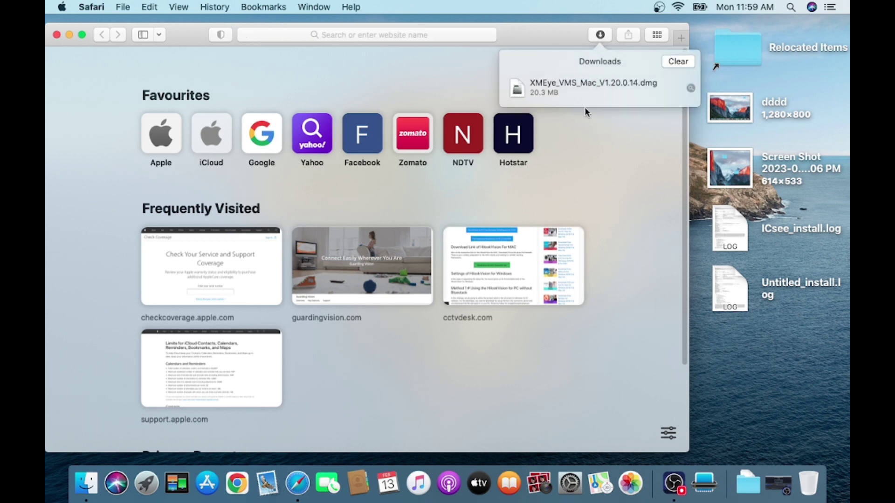
pyautogui.click(691, 88)
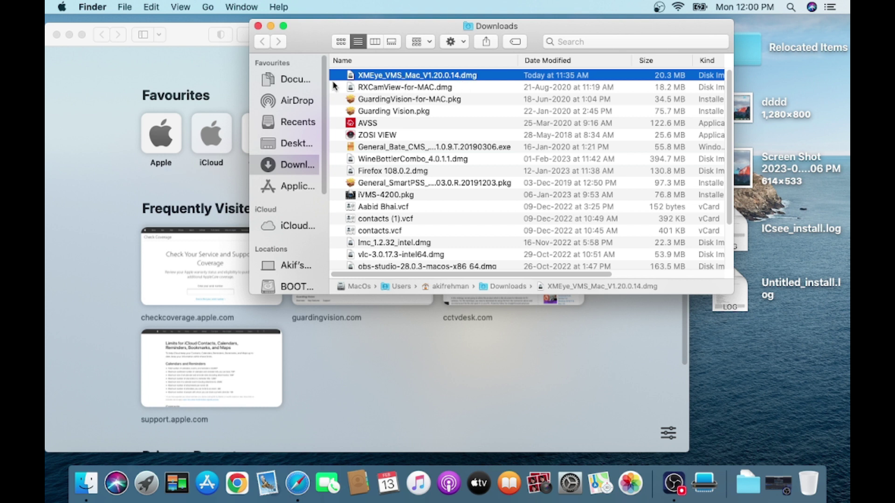
# Open the VMS disk image and drag the VMS app onto its Applications shortcut
pyautogui.rightClick(404, 77)
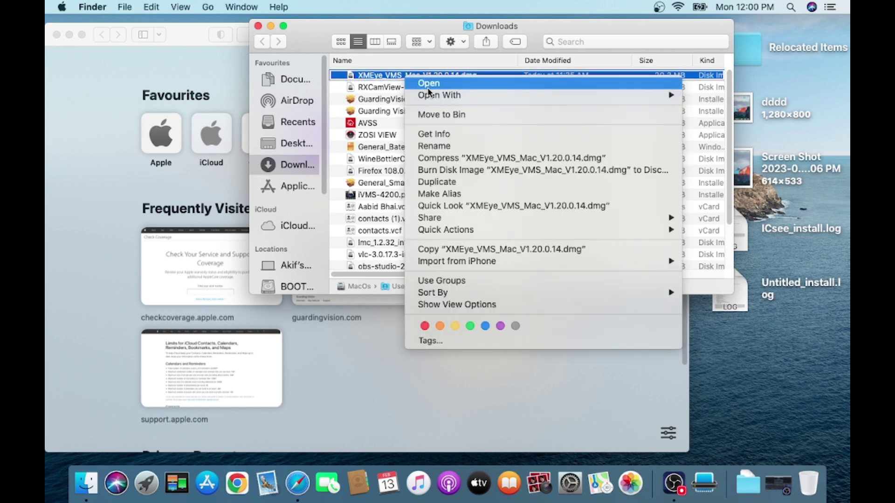
pyautogui.click(426, 86)
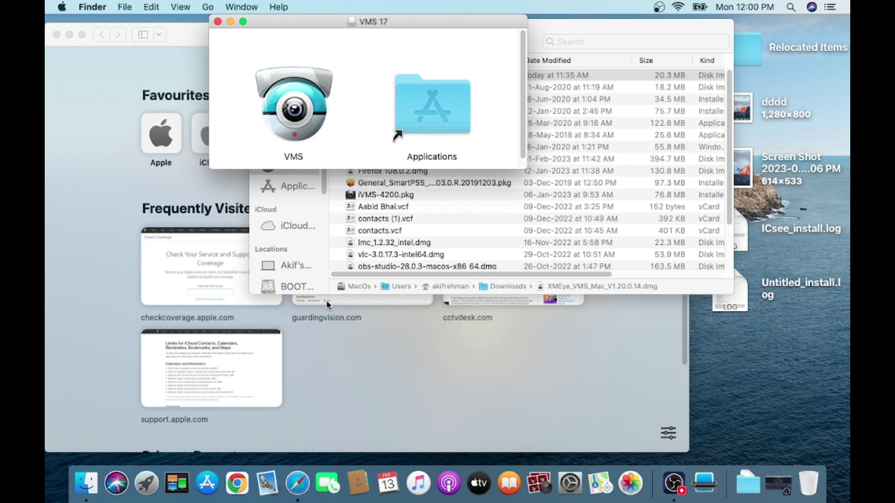
pyautogui.click(302, 112)
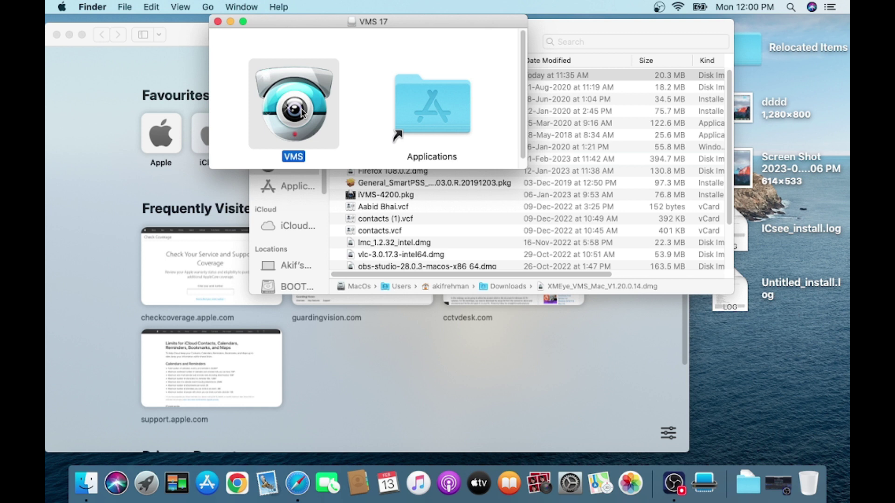
pyautogui.moveTo(302, 112); pyautogui.dragTo(431, 119)
# Launch VMS from Launchpad and close the VMS 17 and Downloads Finder windows
pyautogui.click(147, 490)
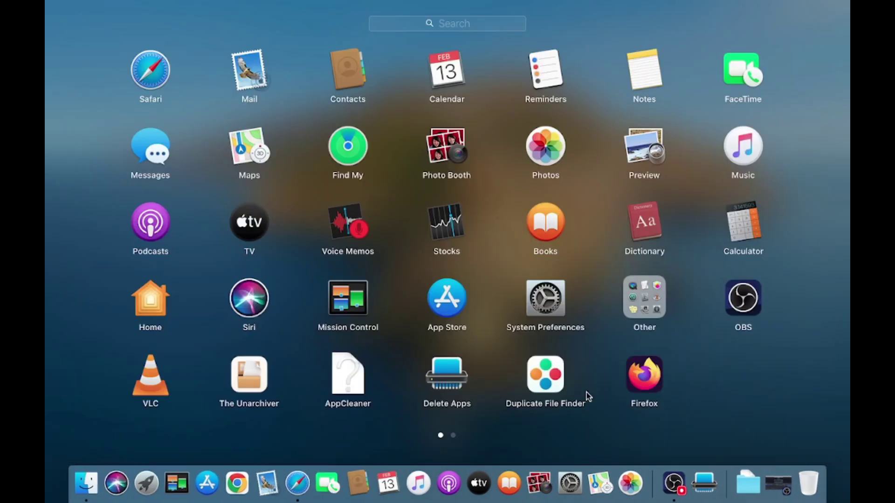
pyautogui.hscroll(2, 631, 396)
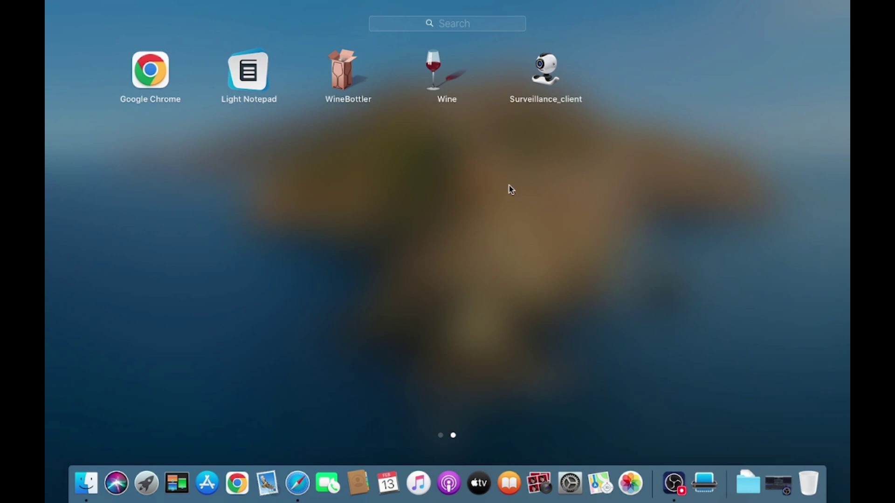
pyautogui.hscroll(-2, 416, 205)
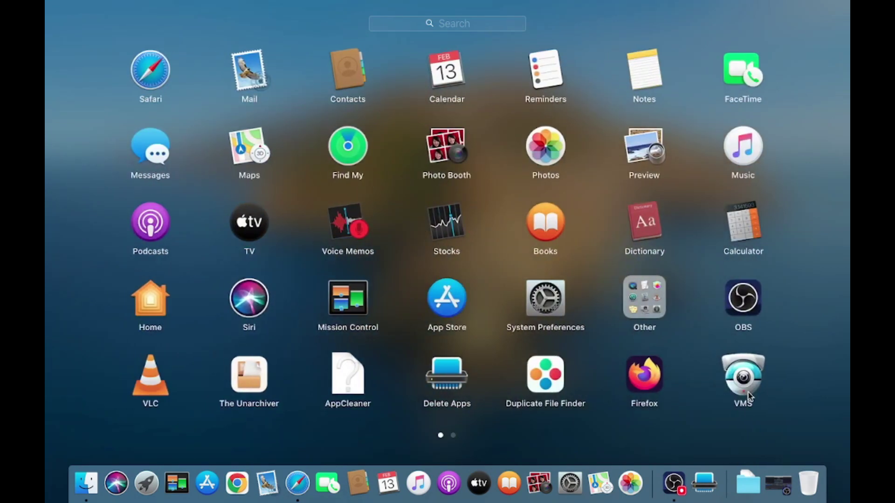
pyautogui.click(746, 385)
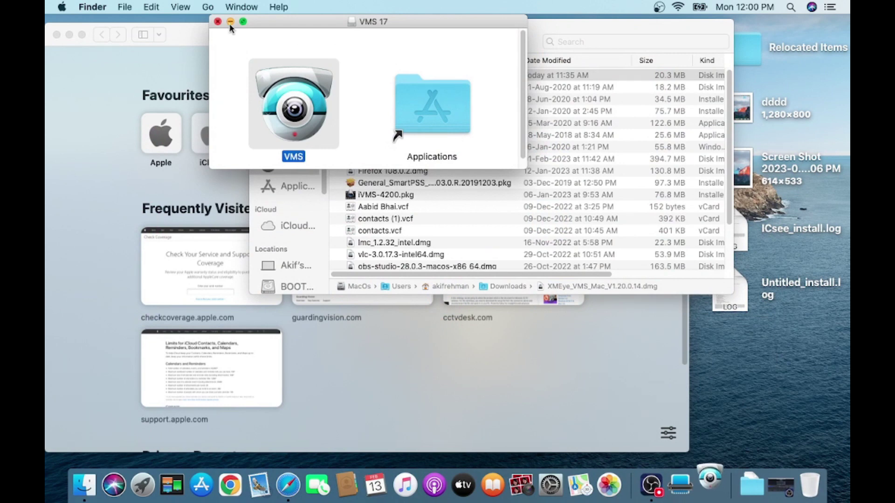
pyautogui.click(217, 21)
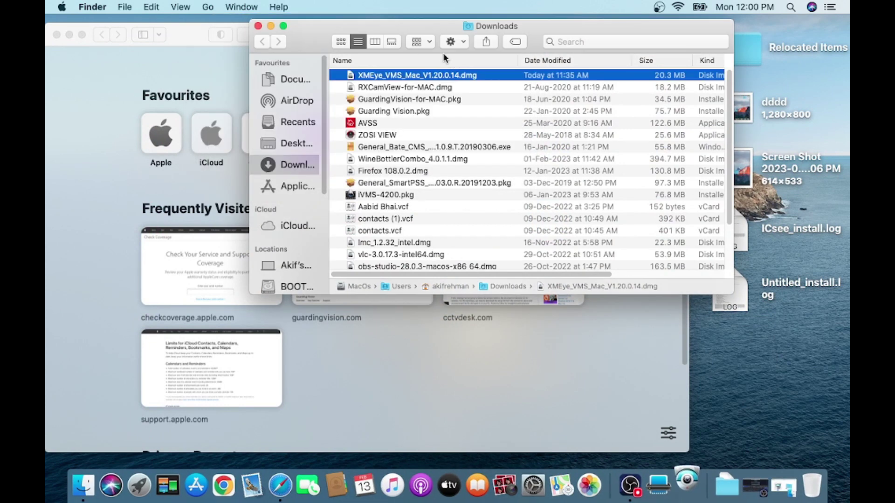
pyautogui.click(257, 26)
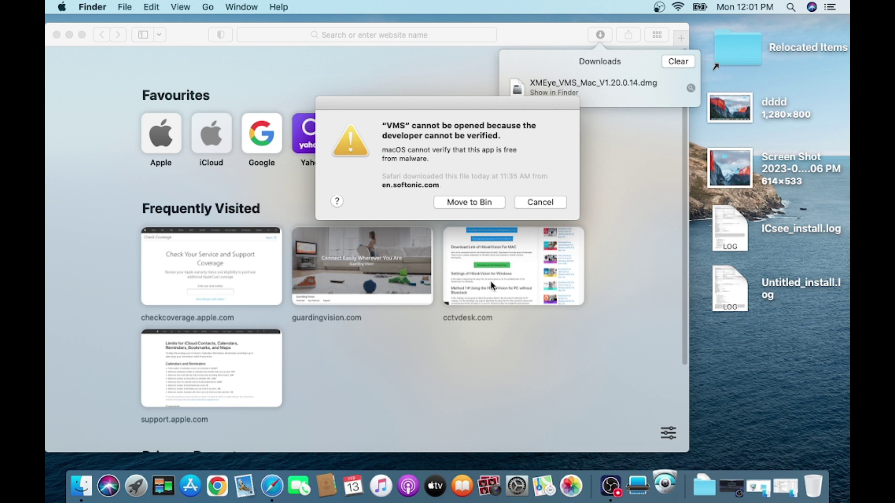
# Use Open Anyway in Security & Privacy to let the unverified VMS app launch
pyautogui.click(517, 489)
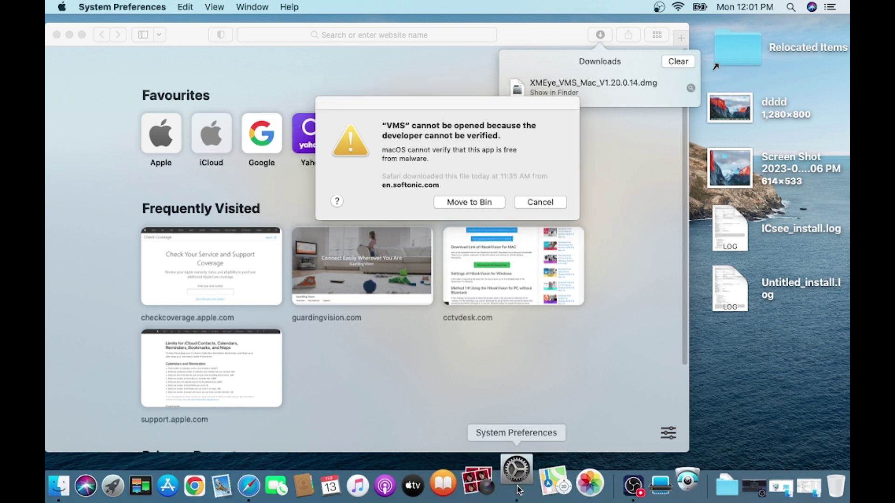
pyautogui.click(517, 489)
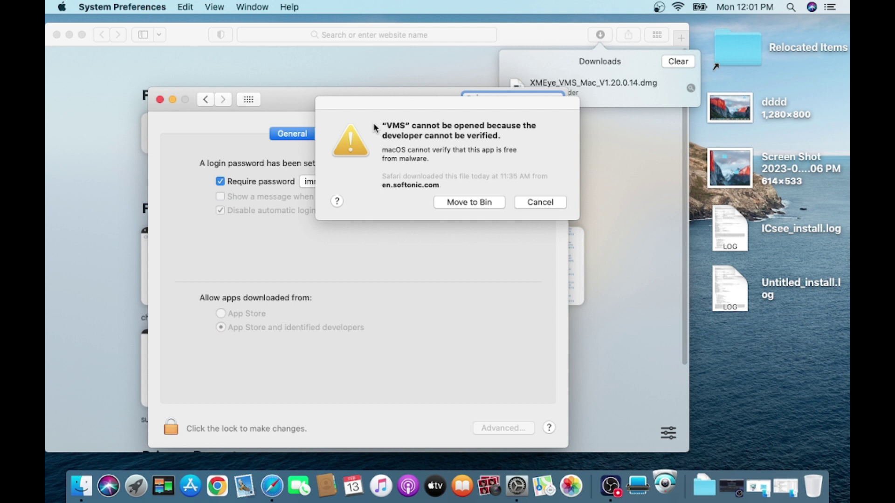
pyautogui.moveTo(421, 104); pyautogui.dragTo(666, 111)
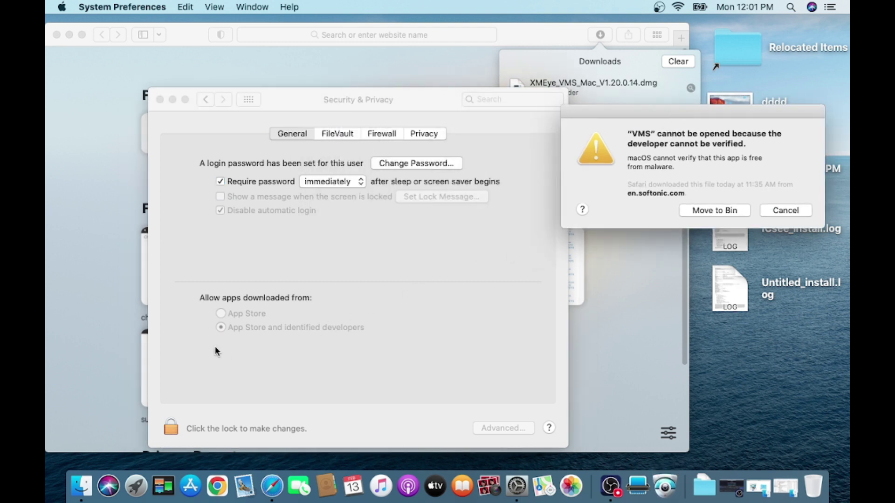
pyautogui.click(771, 213)
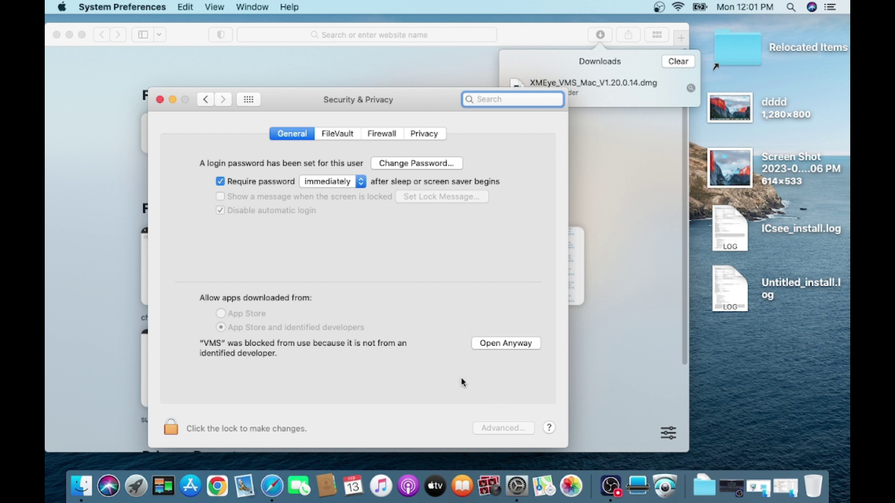
pyautogui.click(507, 344)
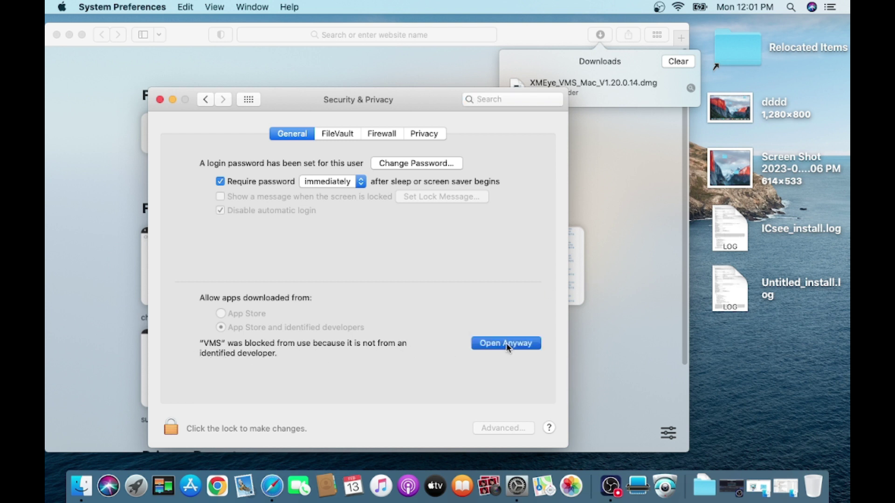
pyautogui.click(494, 219)
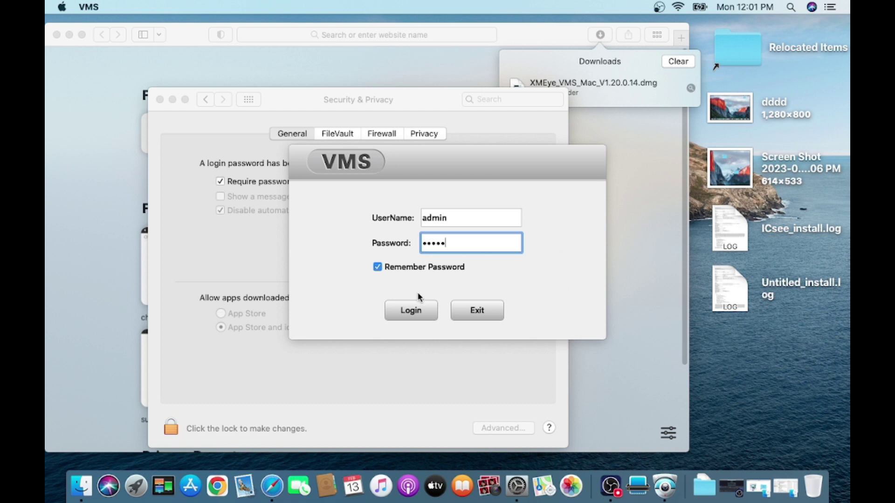
# Log in to VMS with the prefilled credentials and shift the main window slightly right
pyautogui.click(410, 309)
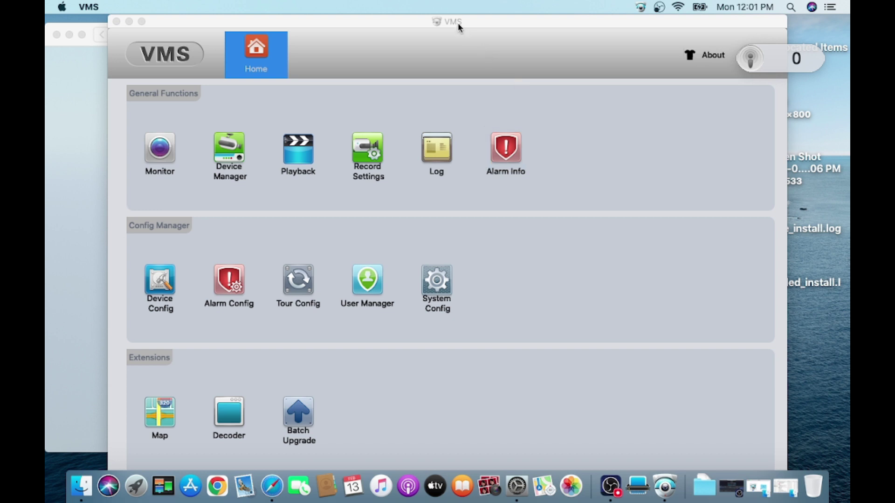
pyautogui.moveTo(468, 24); pyautogui.dragTo(483, 3)
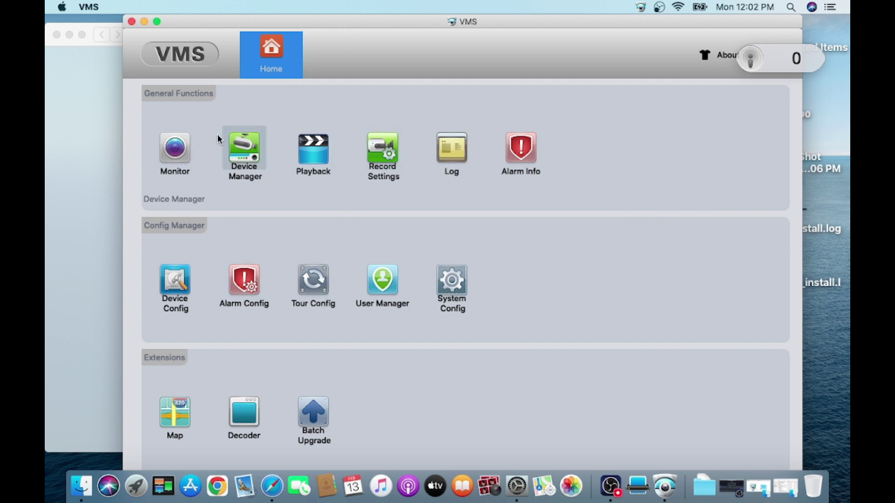
# In Device Manager, add the discovered device 192.168.1.7 to Default Group
pyautogui.click(250, 160)
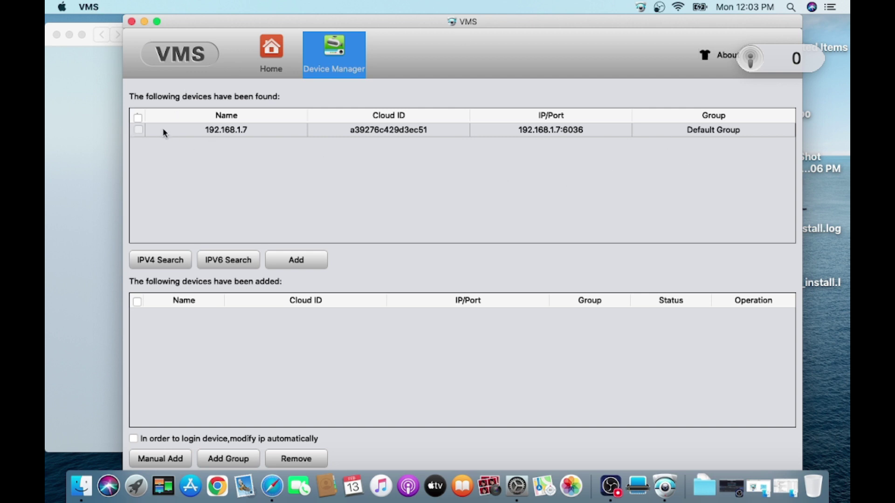
pyautogui.click(139, 130)
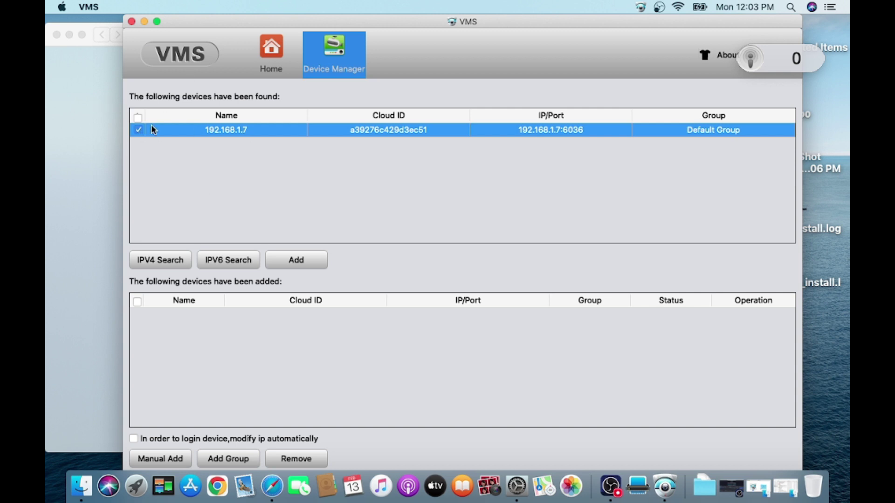
pyautogui.click(297, 266)
pyautogui.click(309, 262)
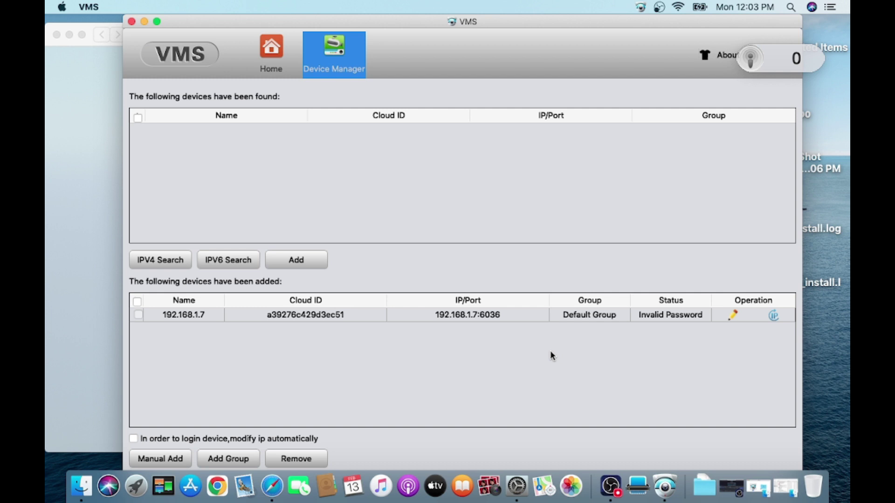
# Edit device 192.168.1.7, enter its login password and confirm so it shows Connected
pyautogui.click(730, 316)
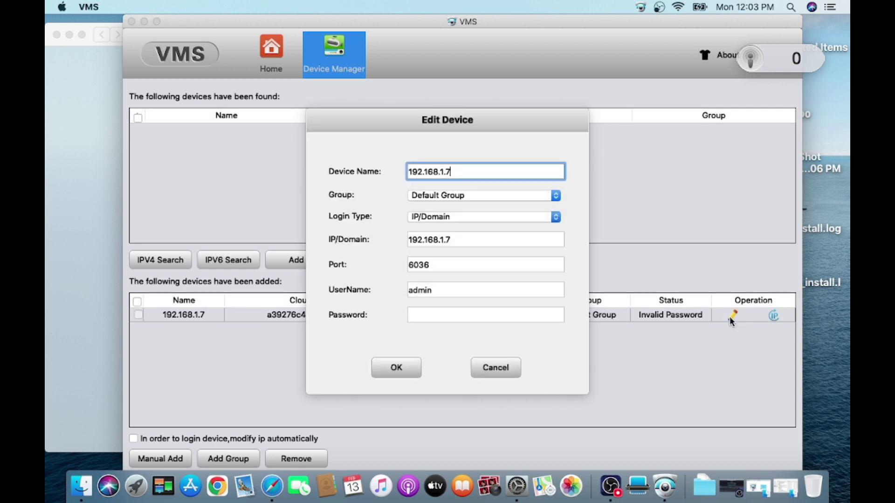
pyautogui.click(432, 316)
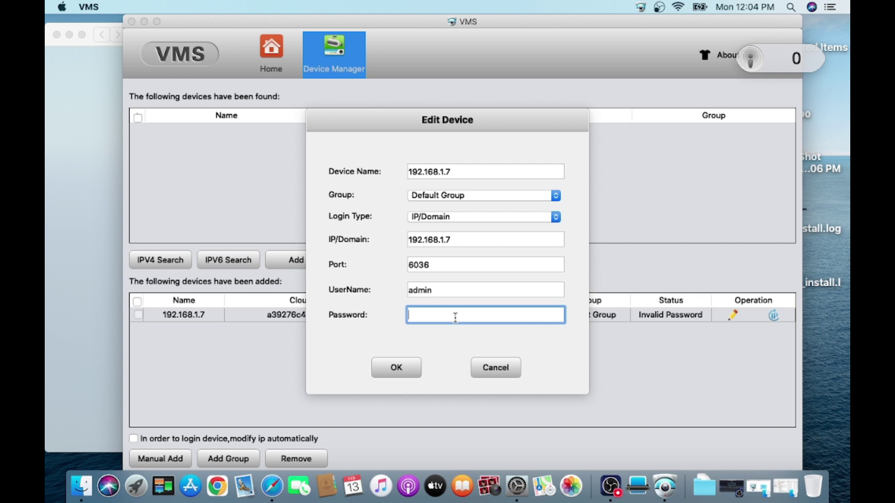
pyautogui.click(396, 367)
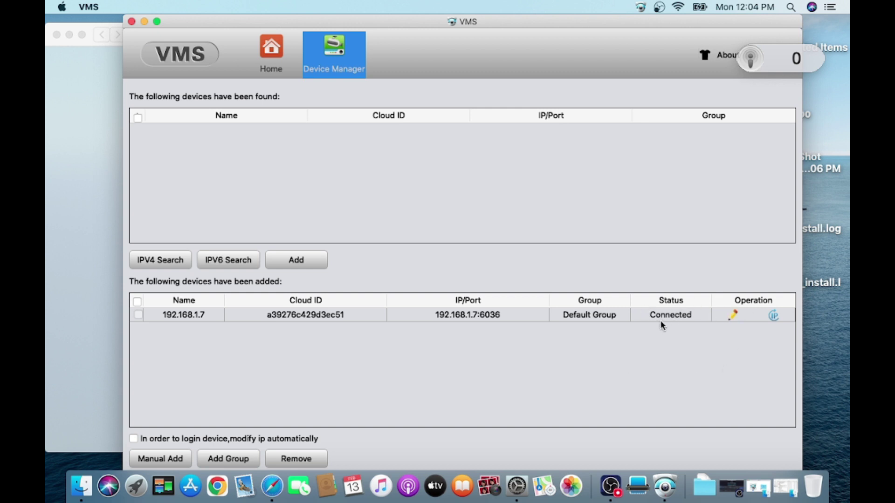
# Play CAM01 of 192.168.1.7 full-view in Monitor, then return to the Home page
pyautogui.click(774, 316)
pyautogui.click(271, 52)
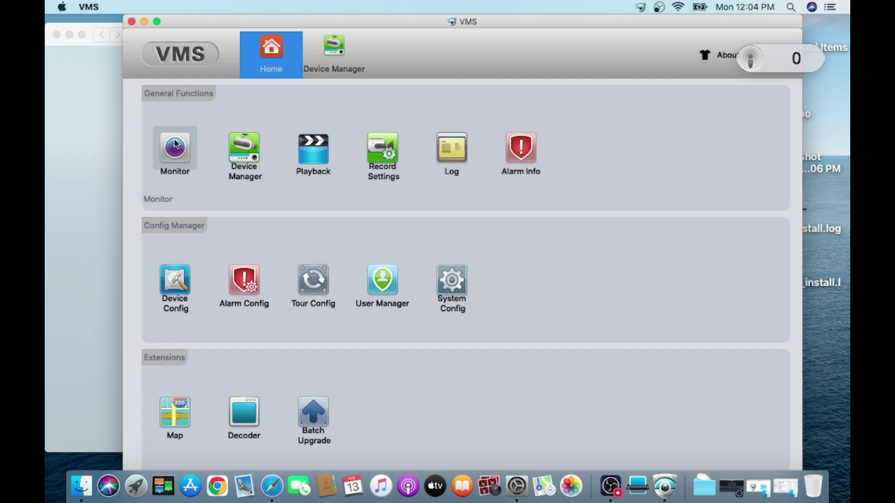
pyautogui.click(176, 145)
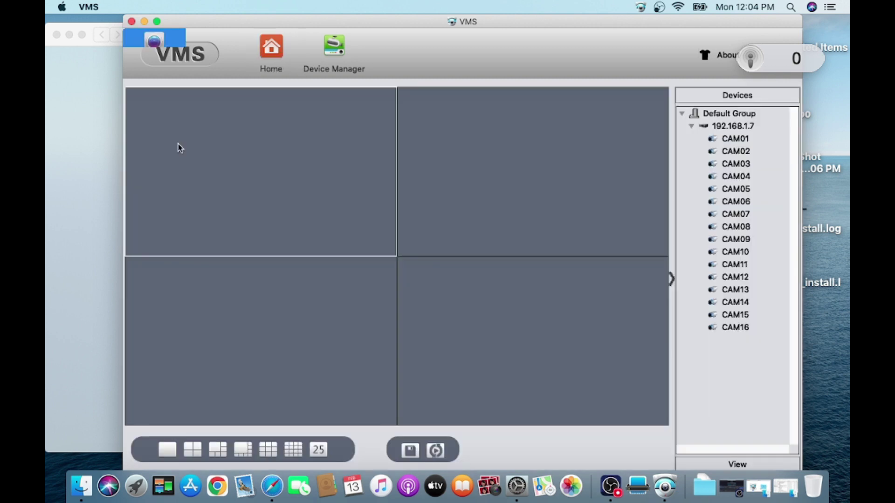
pyautogui.doubleClick(731, 138)
pyautogui.doubleClick(334, 182)
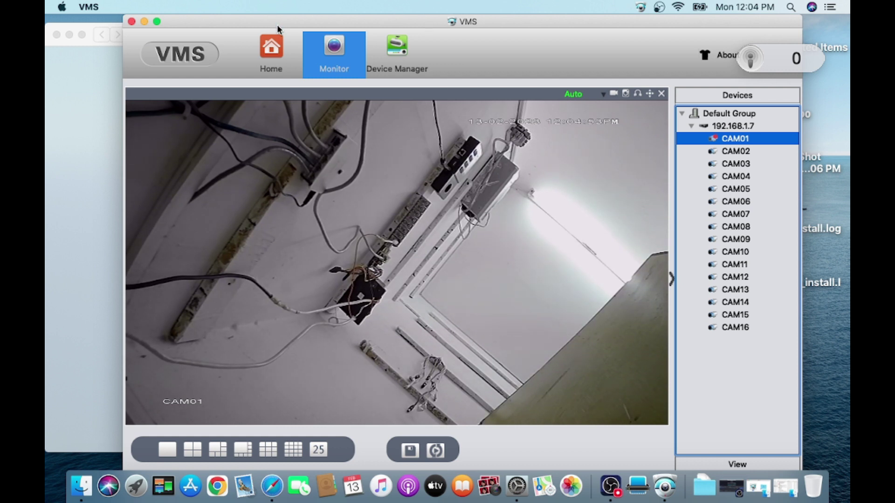
pyautogui.click(276, 54)
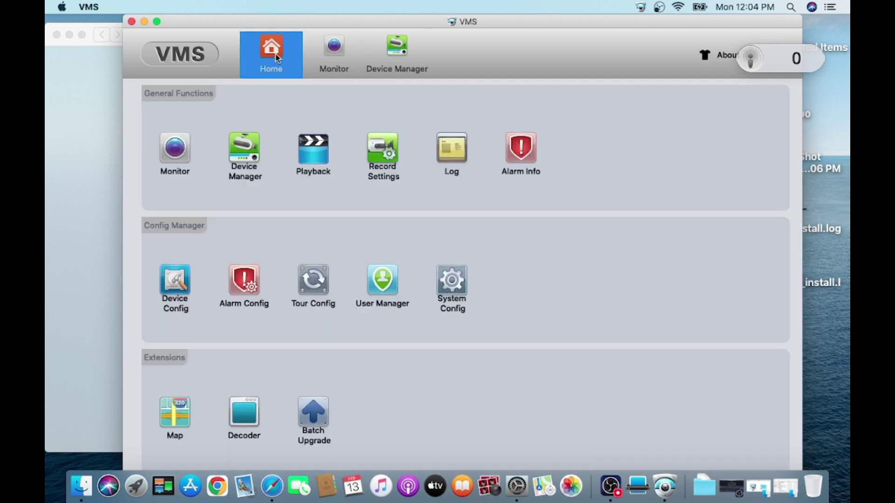
# Remove device 192.168.1.7 from the added devices list in Device Manager
pyautogui.click(240, 158)
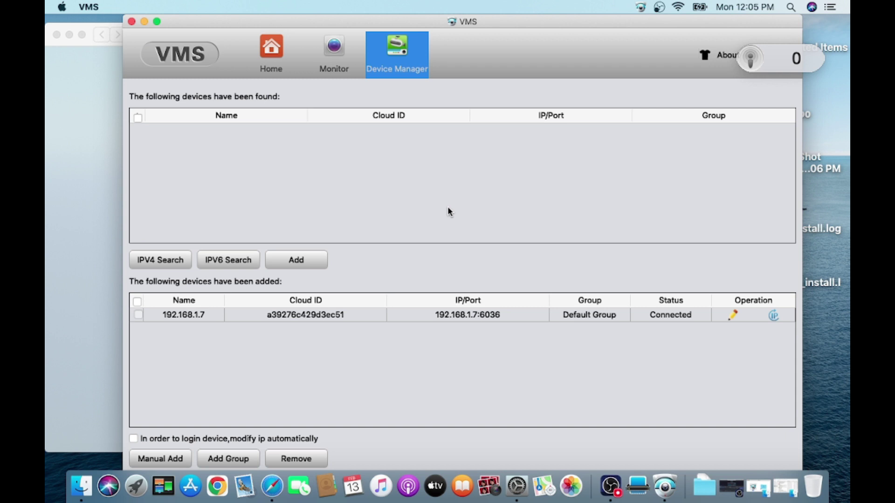
pyautogui.click(138, 316)
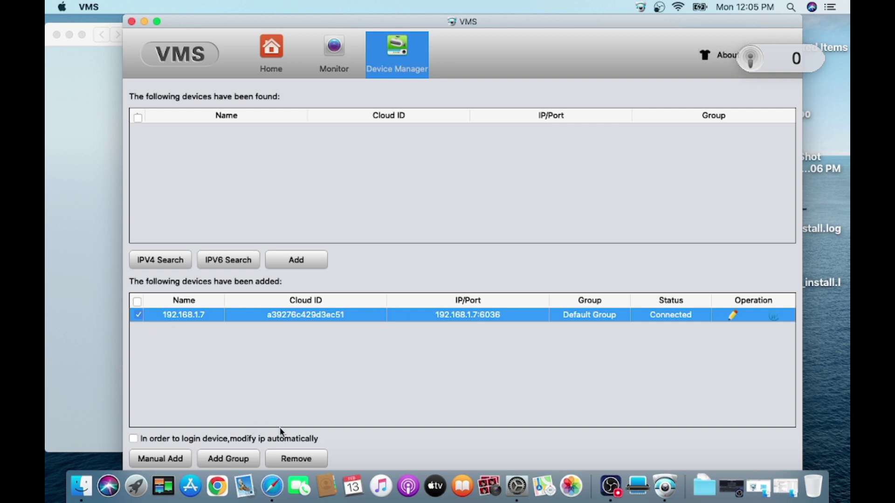
pyautogui.click(291, 463)
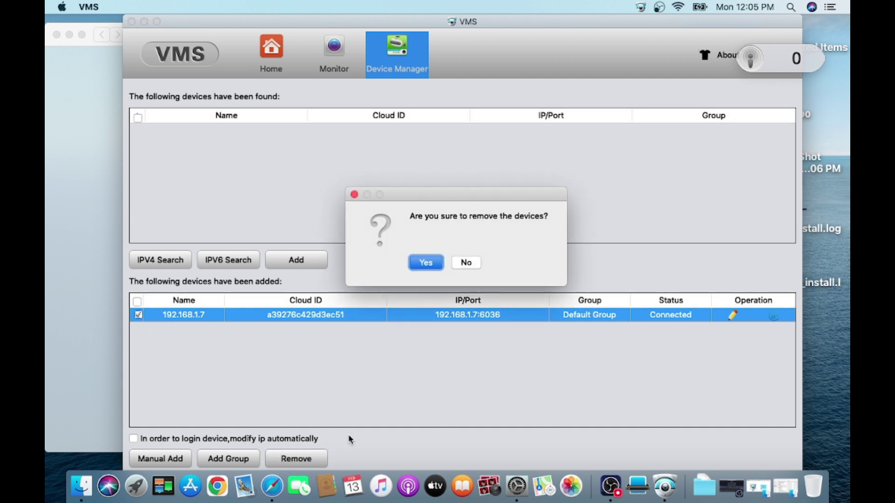
pyautogui.click(424, 265)
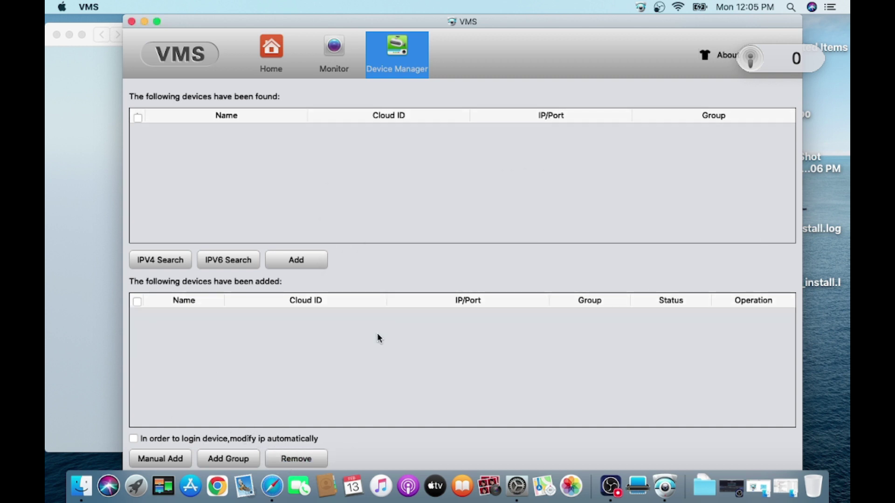
# Run an IPv4 search from Device Manager to rediscover 192.168.1.7
pyautogui.click(263, 58)
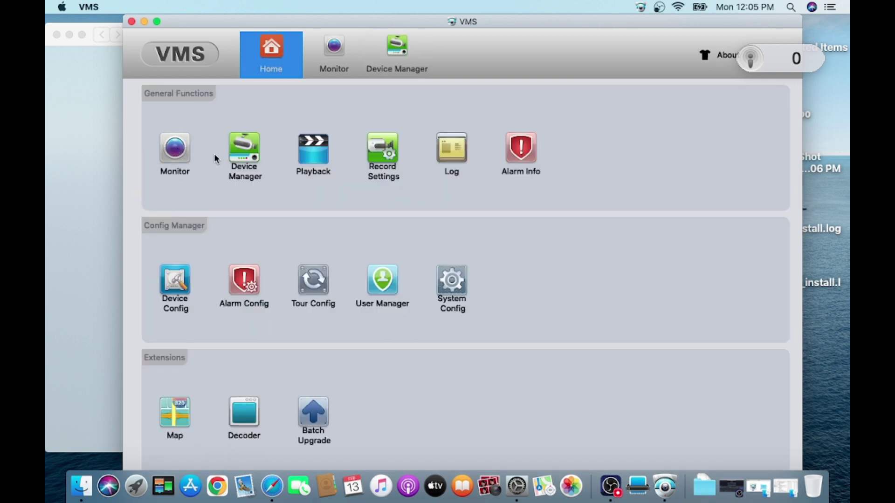
pyautogui.click(233, 155)
pyautogui.click(160, 259)
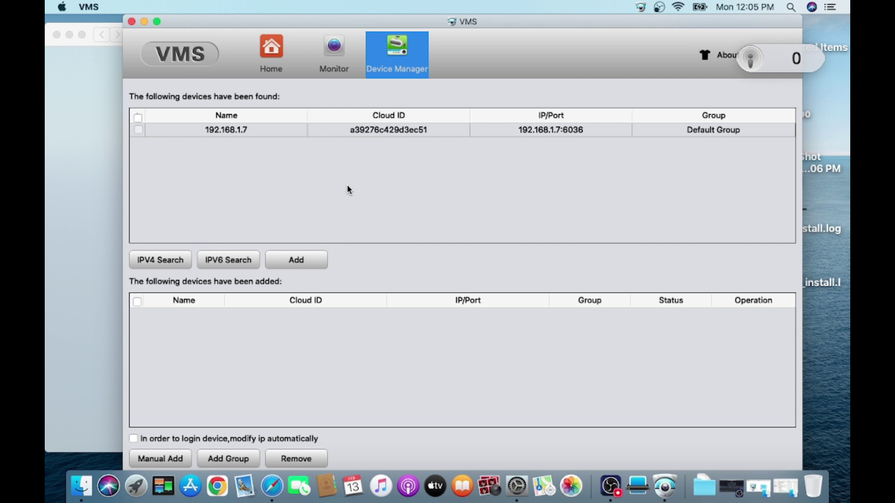
# Fill in Manual Add with name Test, IP 192.168.1.7, port 6036 and the device password
pyautogui.click(156, 459)
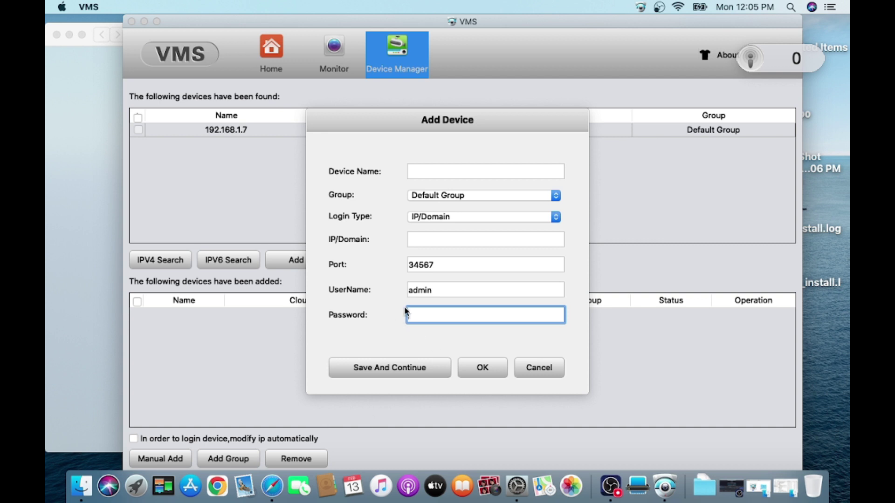
pyautogui.click(433, 173)
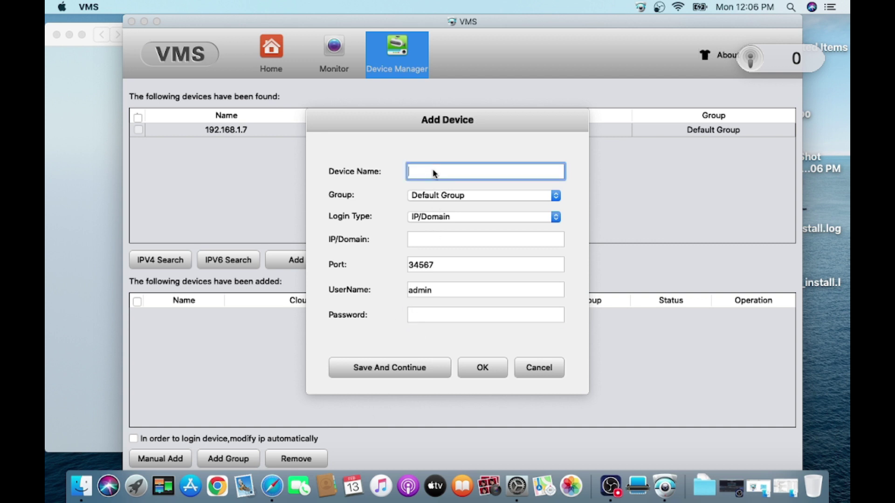
pyautogui.write('Test')
pyautogui.click(427, 240)
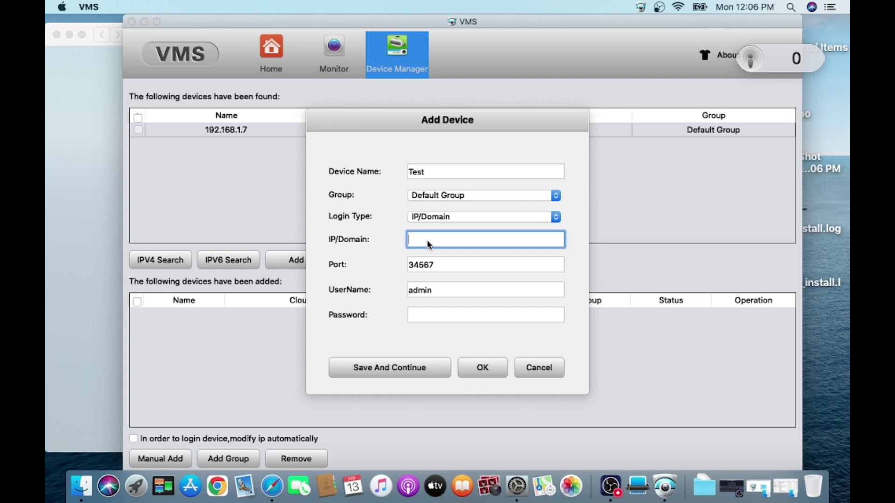
pyautogui.write('192.168.1.7')
pyautogui.press('Tab')
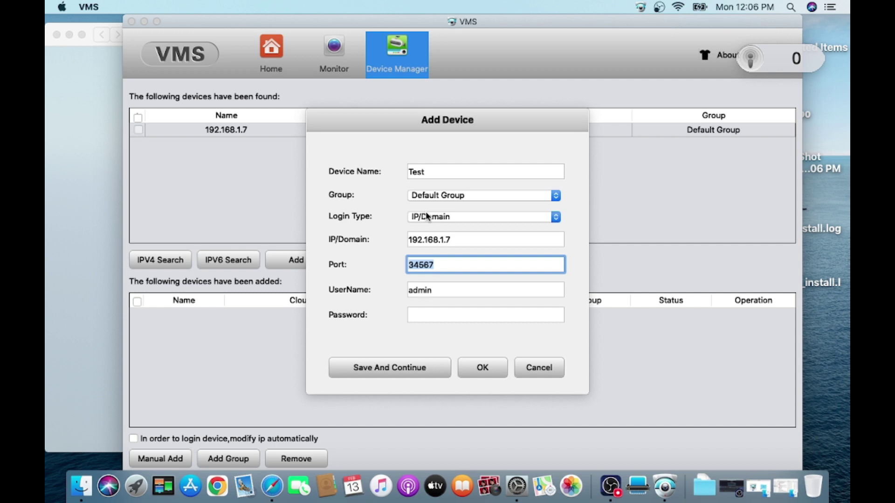
pyautogui.write('6036')
pyautogui.click(432, 317)
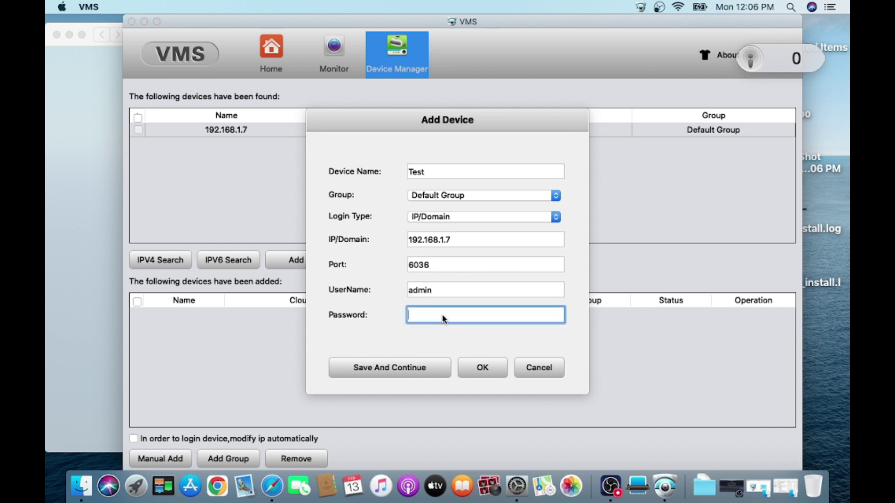
pyautogui.write('••')
# Save the Test device and close the add-device form
pyautogui.click(405, 376)
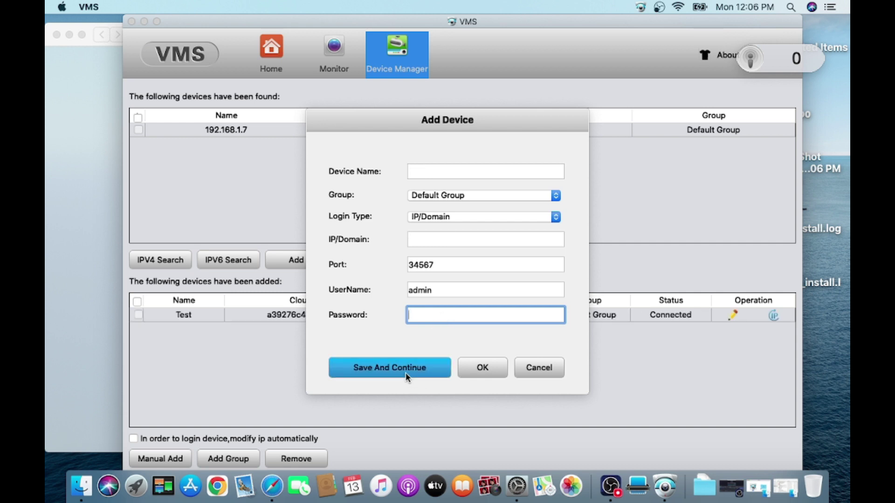
pyautogui.click(484, 371)
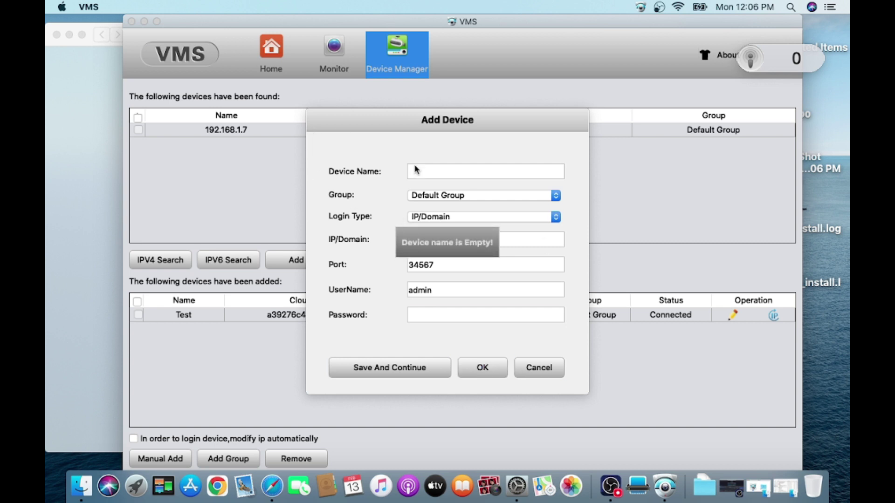
pyautogui.click(539, 367)
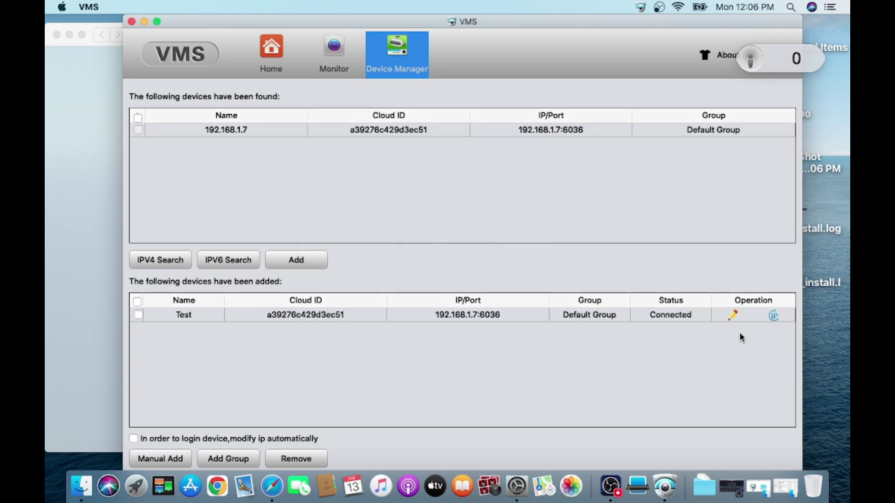
# Review the Test device's IP settings unchanged, then play CAM01 from Test live in Monitor
pyautogui.click(774, 315)
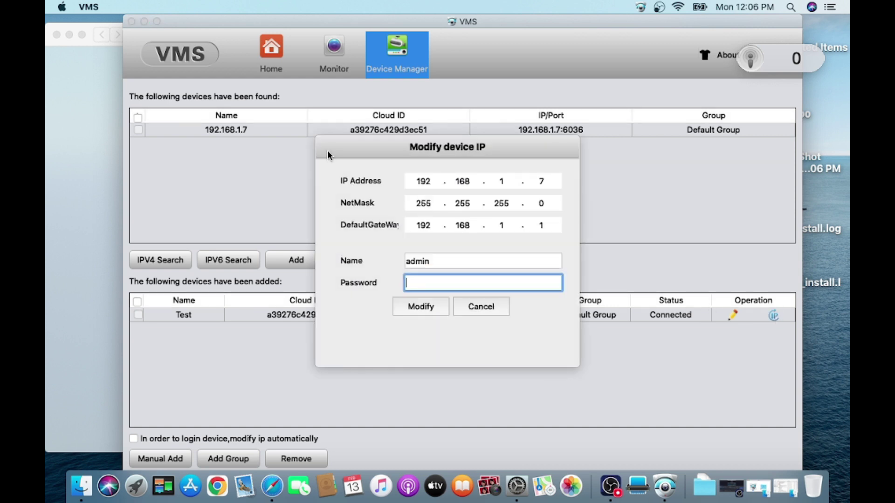
pyautogui.click(467, 306)
pyautogui.click(270, 52)
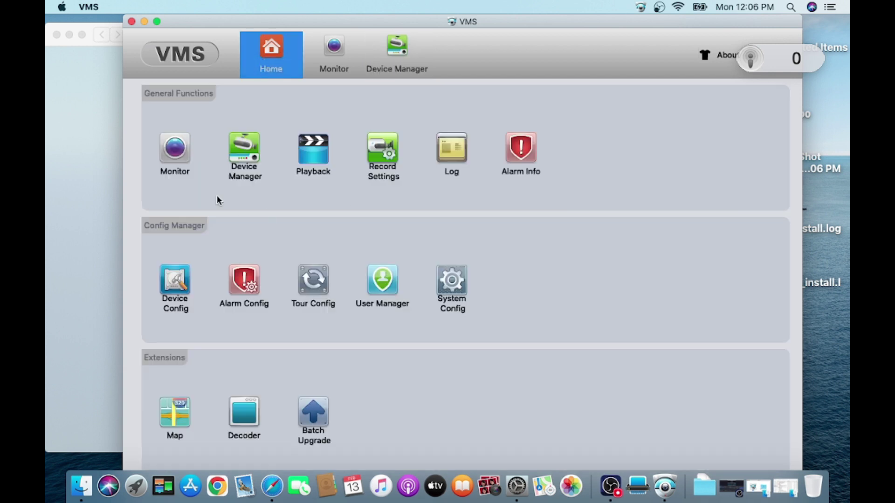
pyautogui.click(176, 149)
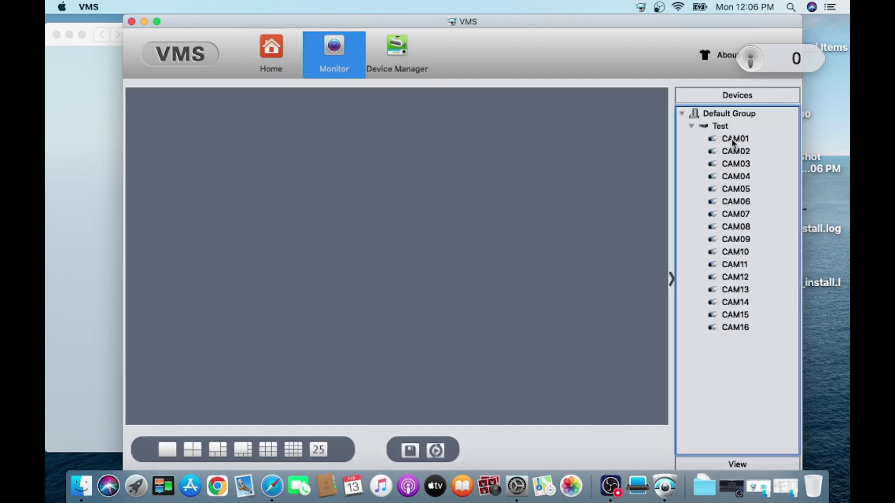
pyautogui.doubleClick(731, 138)
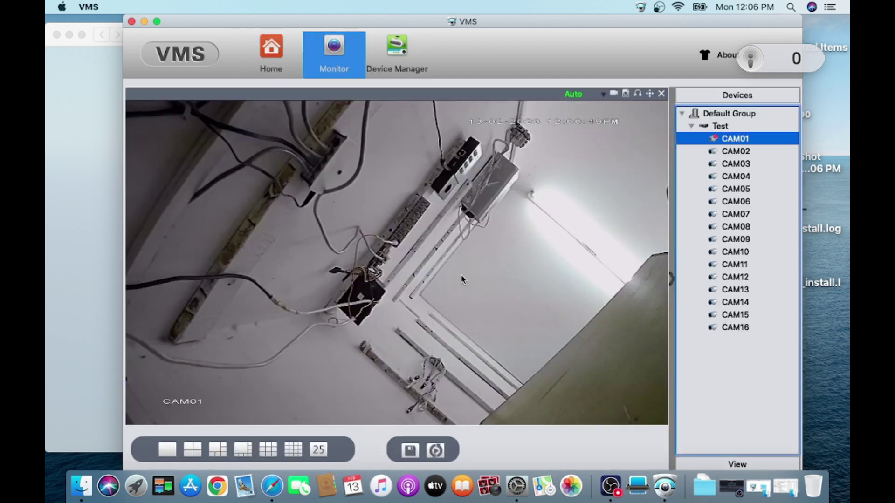